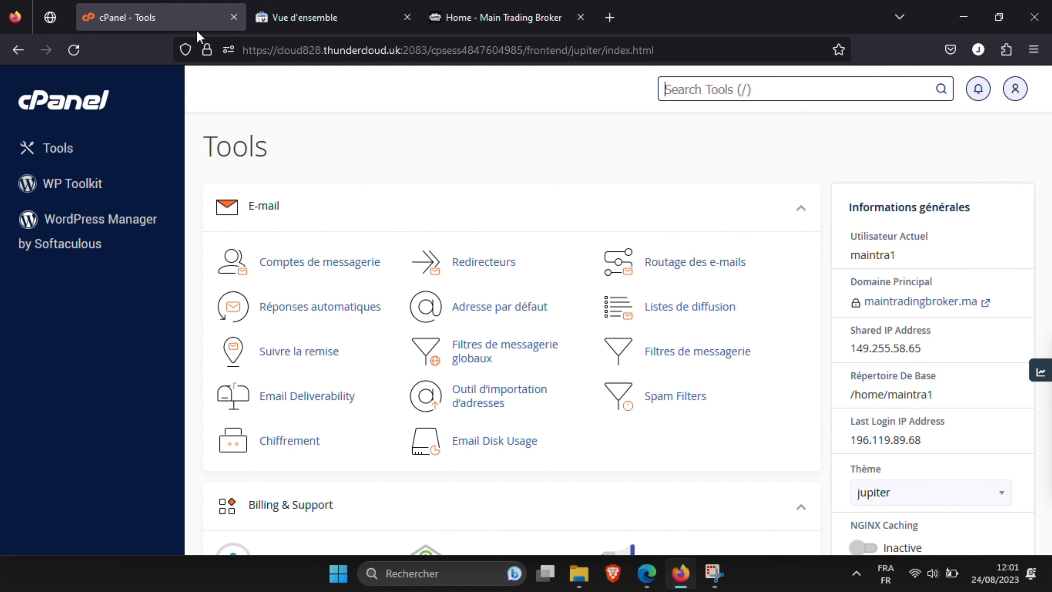
pyautogui.click(282, 53)
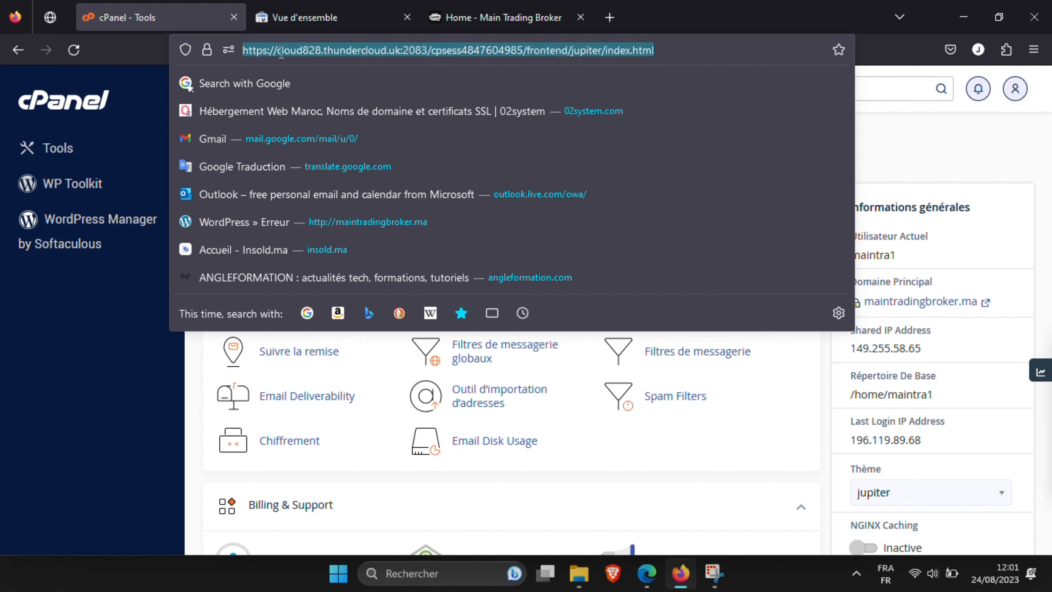
pyautogui.write('maintradingbroker.ma')
pyautogui.write('/')
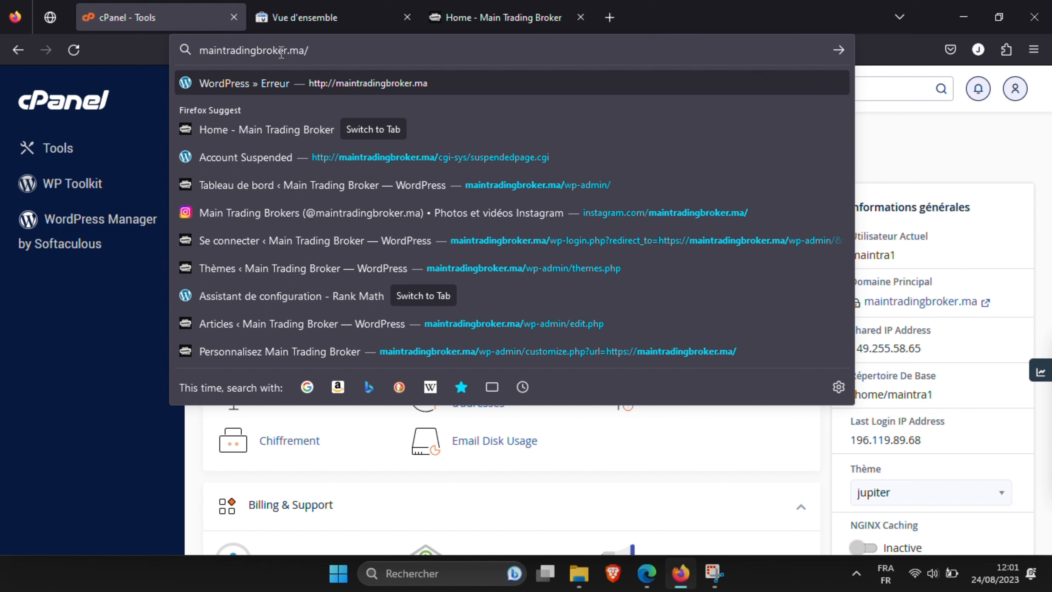
pyautogui.write('CPANEL')
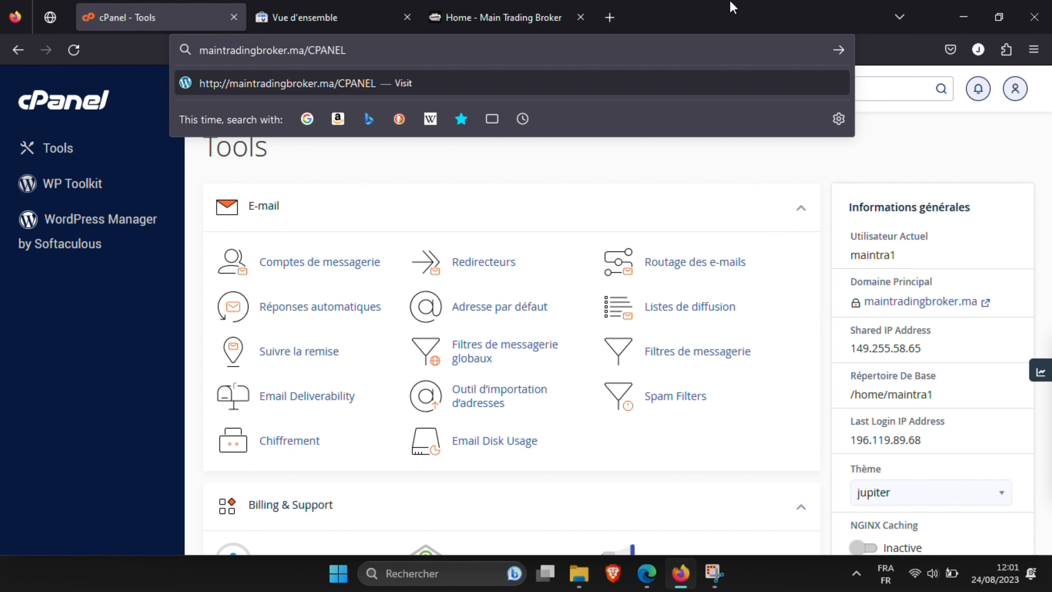
pyautogui.press('Escape')
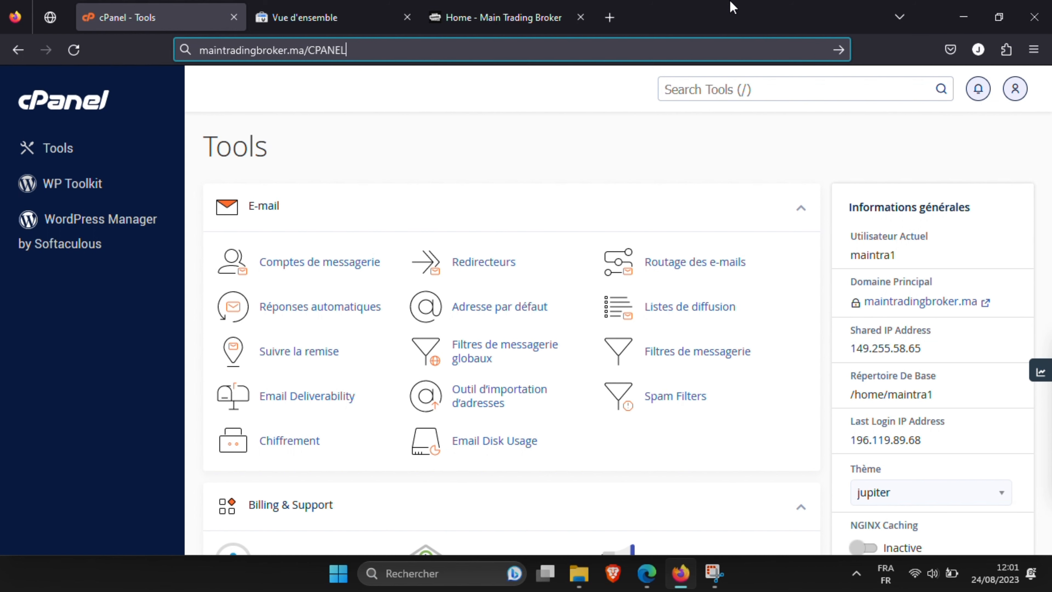
# - Switch to Google Search Console and add maintradingbroker.ma as a new domain property
pyautogui.click(322, 19)
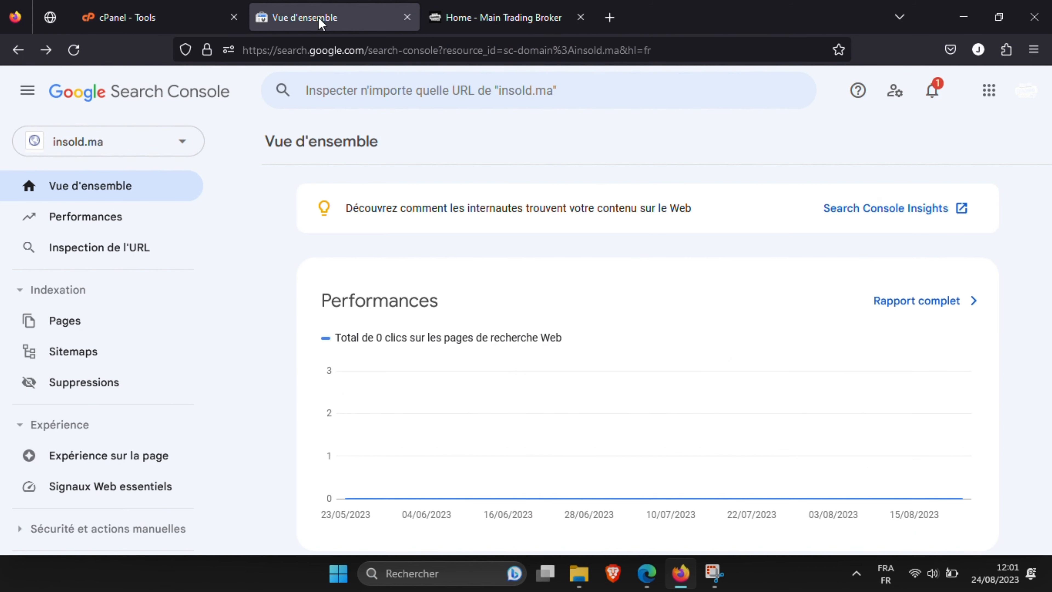
pyautogui.click(132, 153)
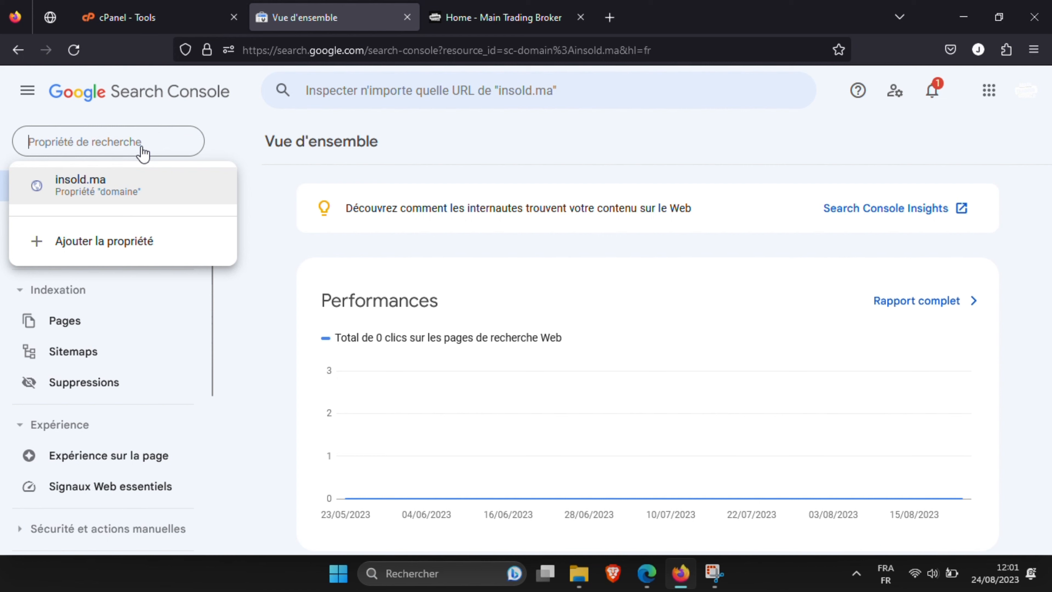
pyautogui.click(106, 239)
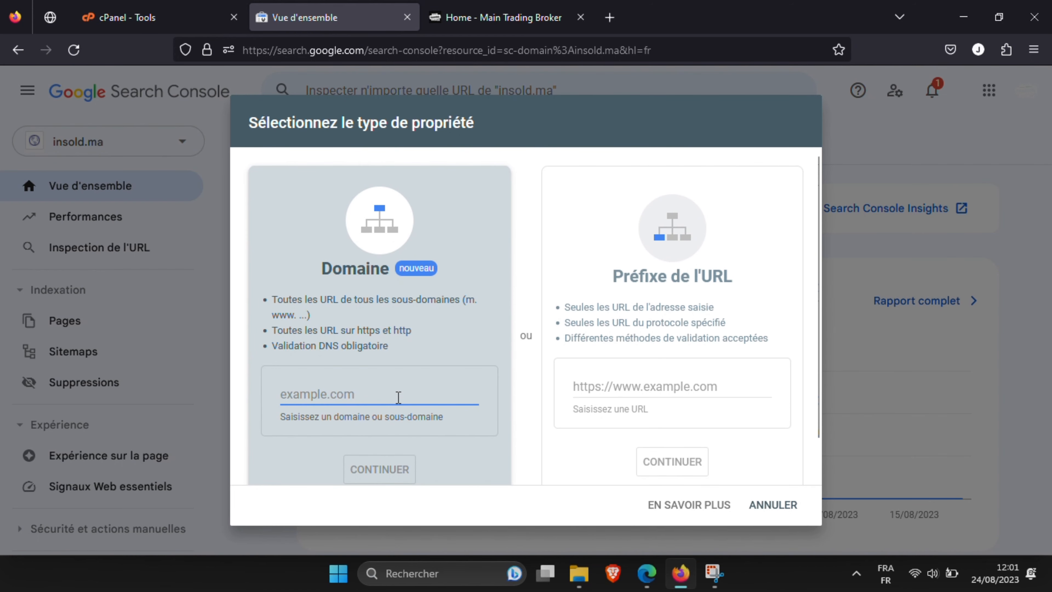
pyautogui.write('maintradingbroker.ma')
pyautogui.click(379, 472)
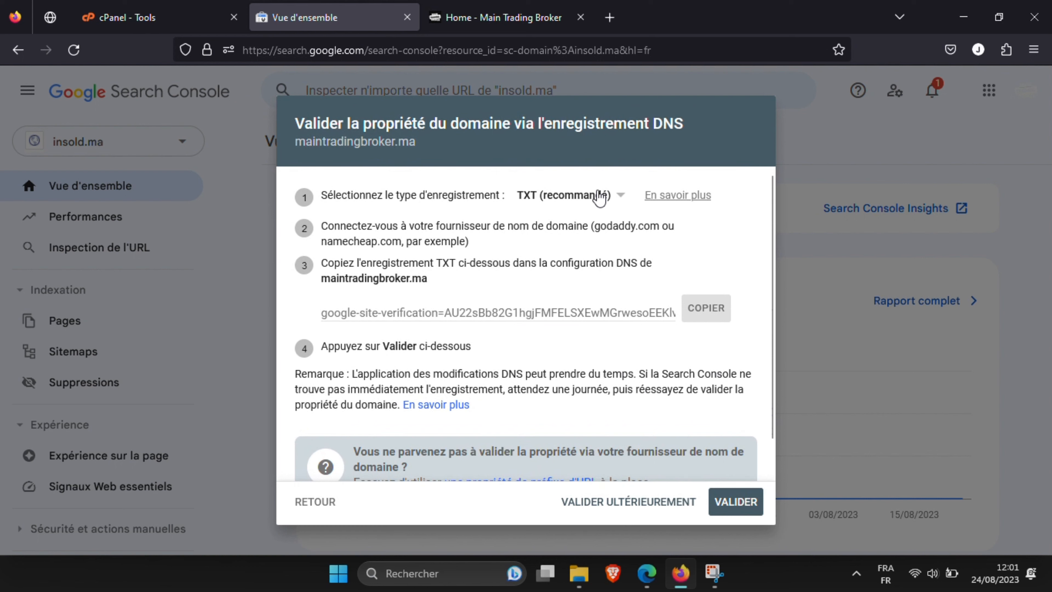
# - Set the DNS validation record type to CNAME and copy the CNAME host label
pyautogui.click(608, 198)
pyautogui.click(559, 230)
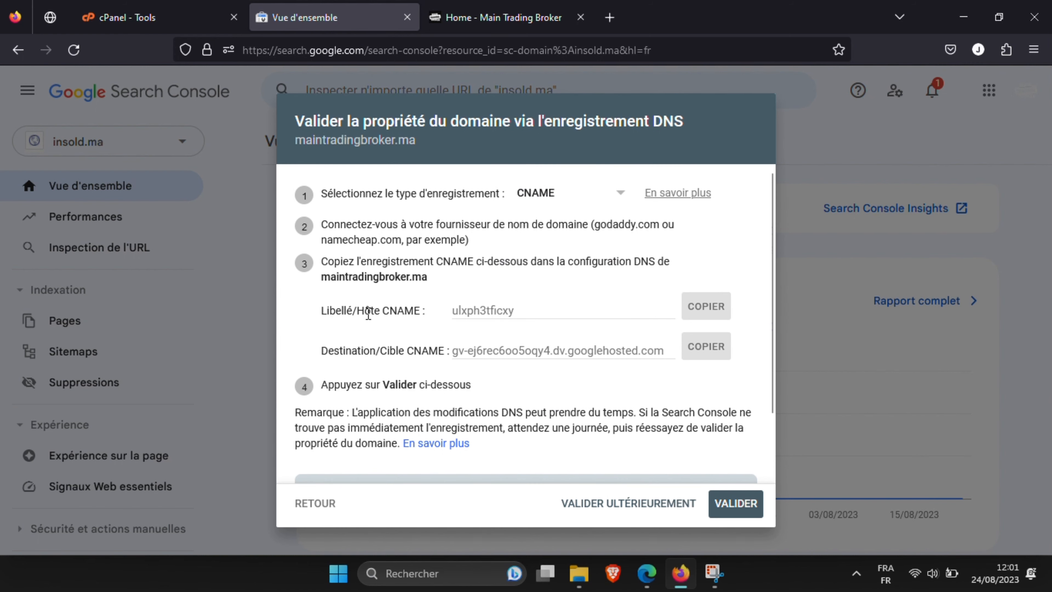
pyautogui.click(717, 310)
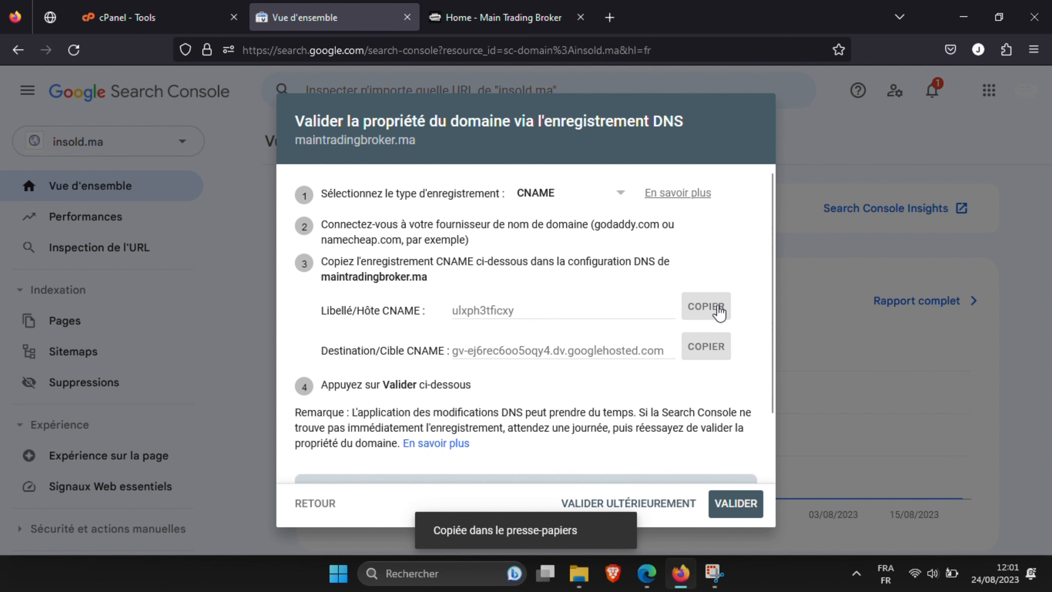
# - Switch to cPanel and open the Zone Editor from the Domaines tools
pyautogui.click(165, 15)
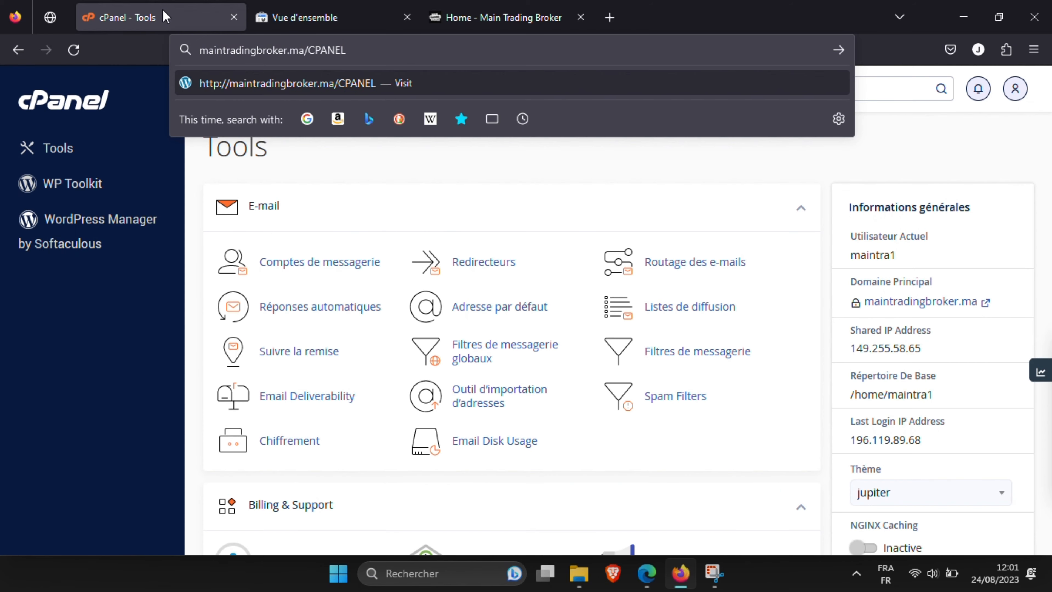
pyautogui.scroll(-3, 344, 223)
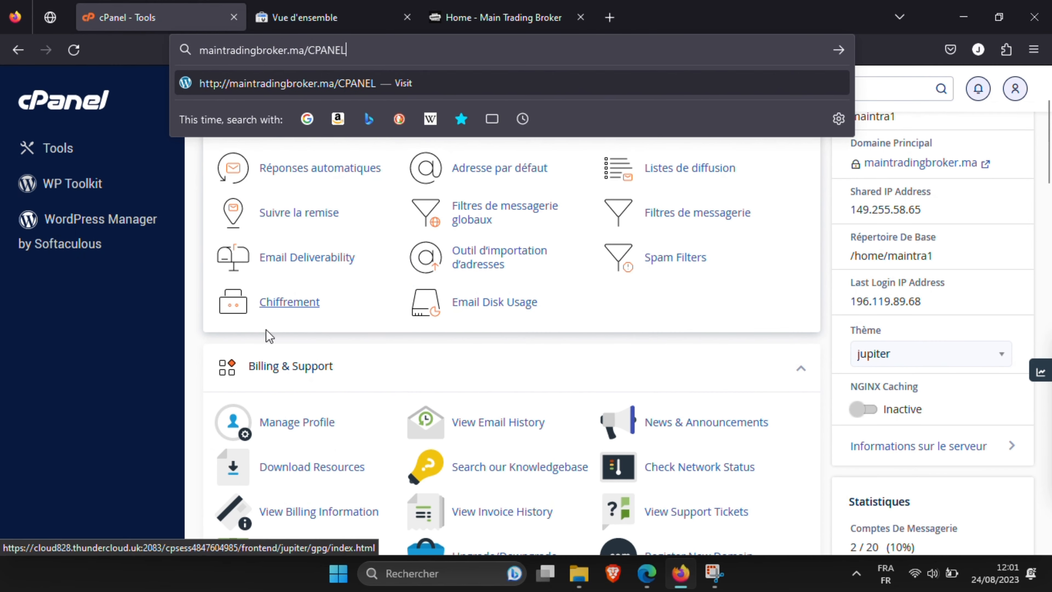
pyautogui.click(196, 353)
pyautogui.scroll(-10, 412, 285)
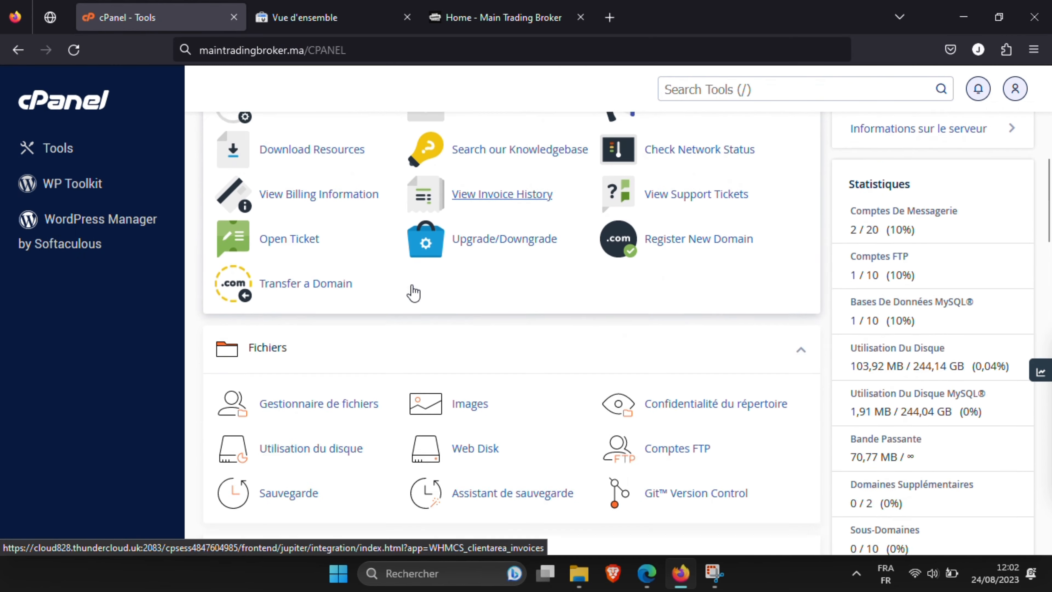
pyautogui.scroll(-6, 412, 285)
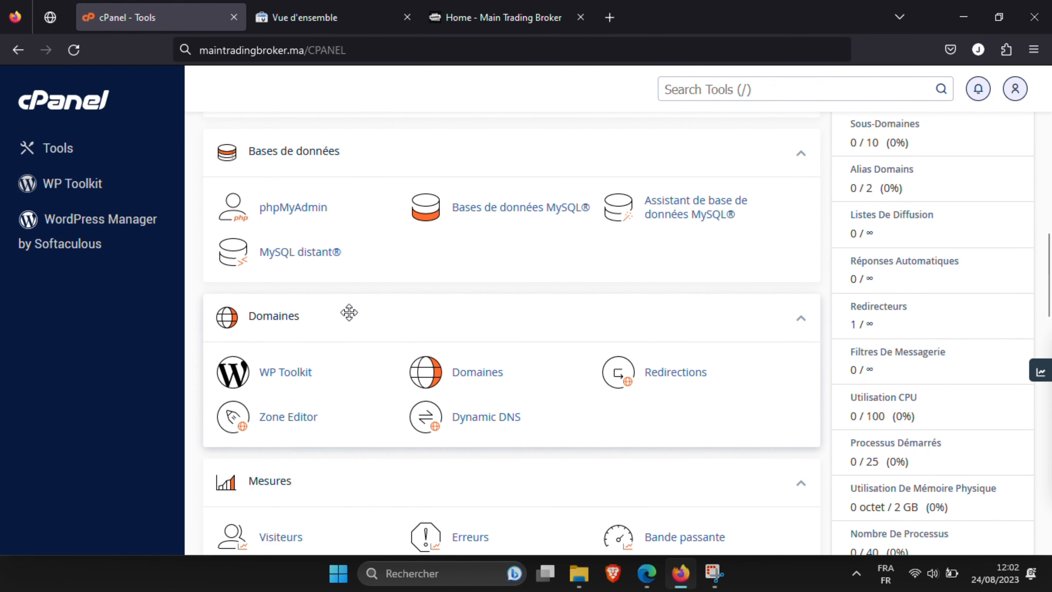
pyautogui.click(301, 422)
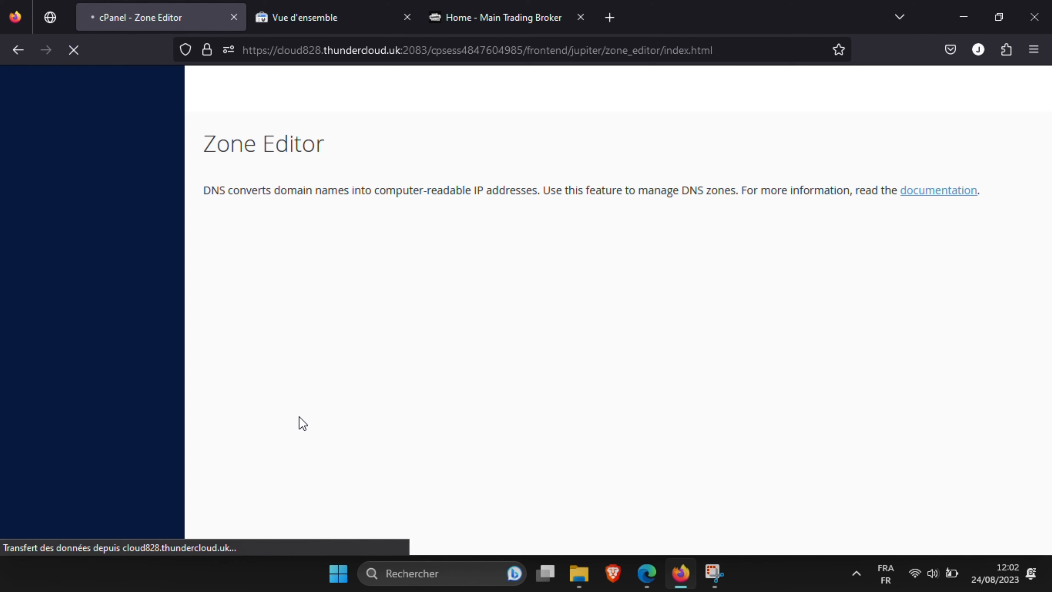
# - Start a CNAME record for maintradingbroker.ma and paste the copied verification host label as its name
pyautogui.click(559, 407)
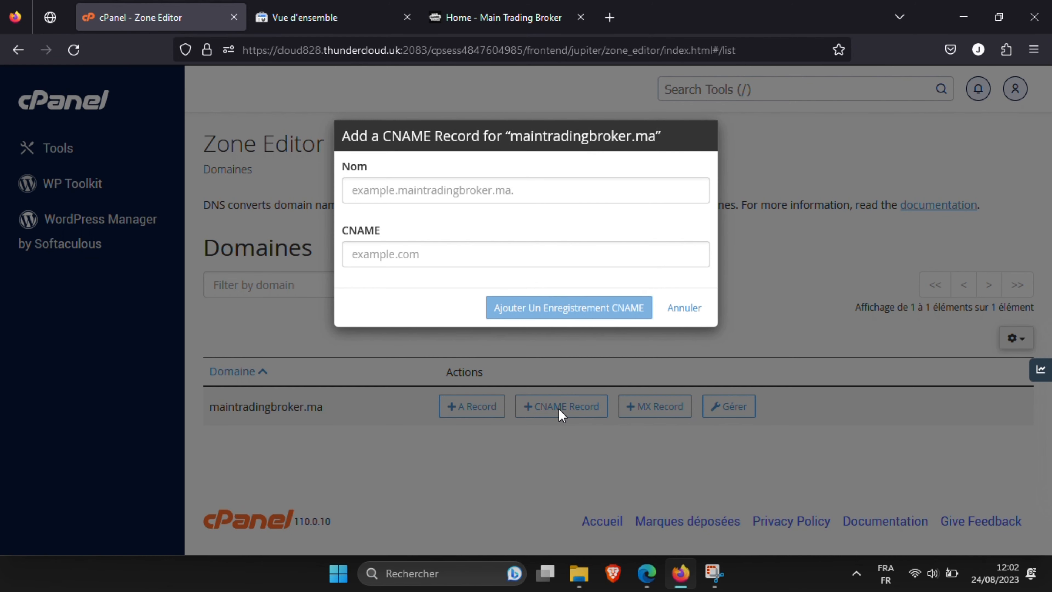
pyautogui.click(463, 191)
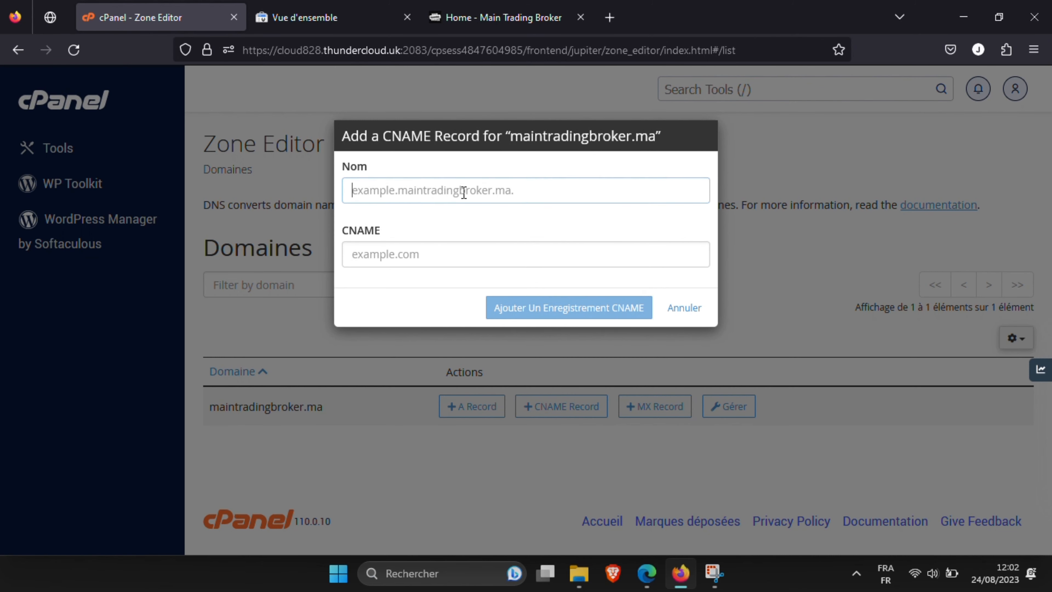
pyautogui.write('ulxph3tficxy')
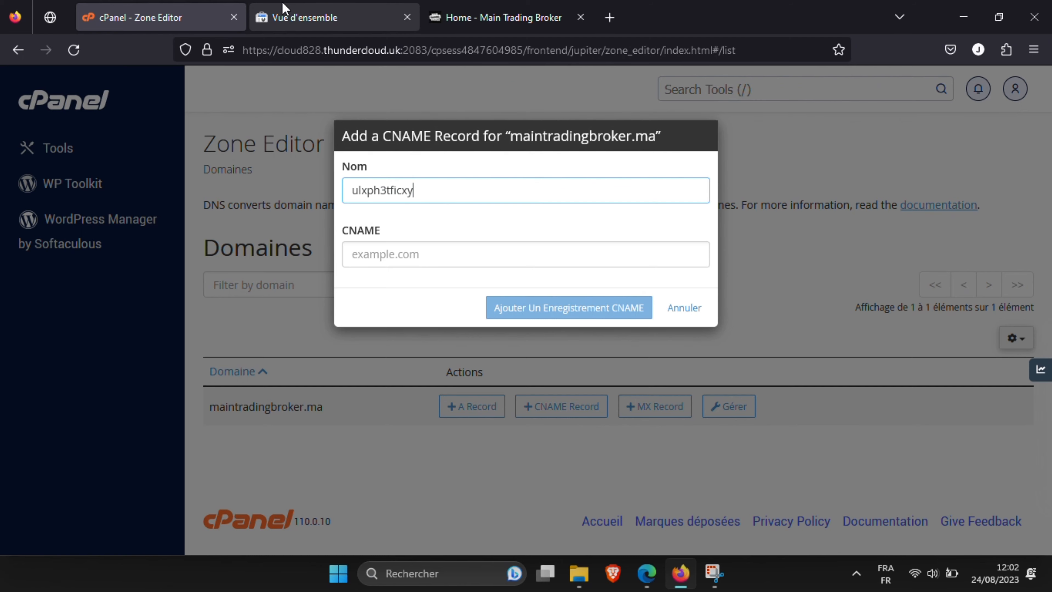
# - Copy the CNAME destination from Search Console, paste it as the record's CNAME target in cPanel, and add the record
pyautogui.click(290, 16)
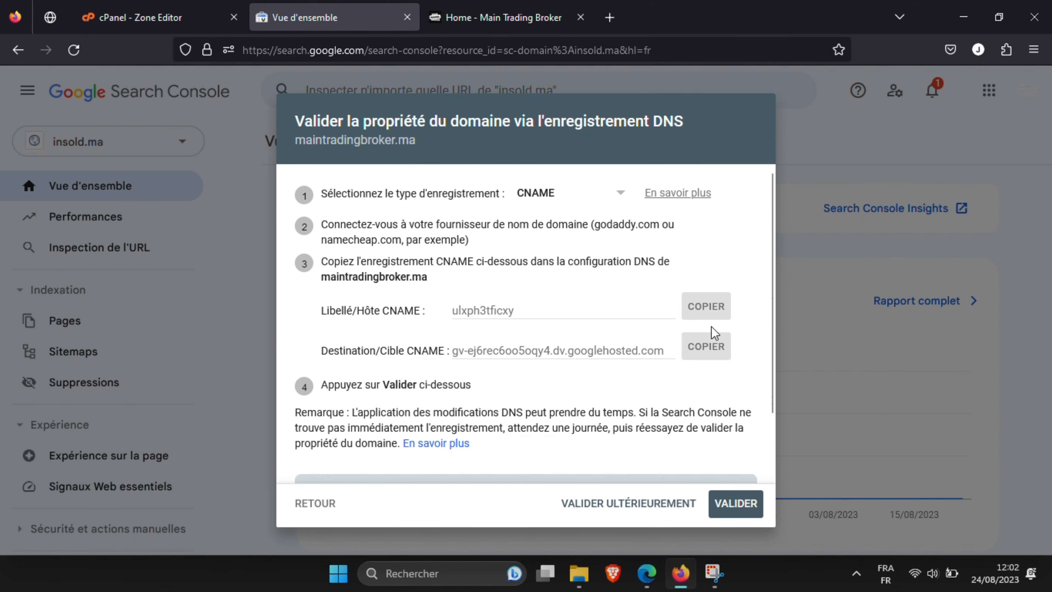
pyautogui.click(708, 347)
pyautogui.click(174, 9)
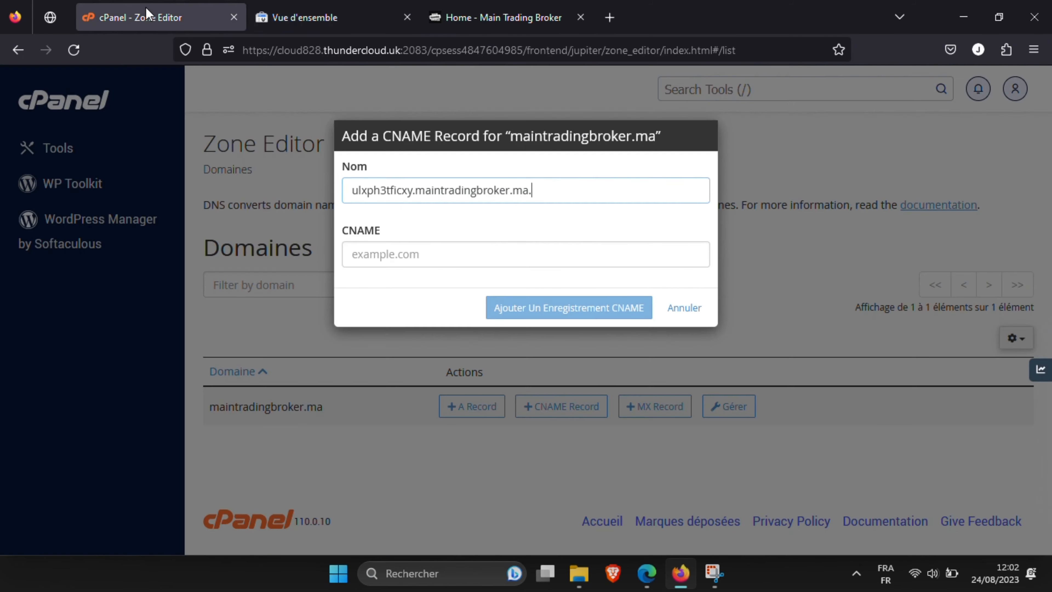
pyautogui.click(430, 254)
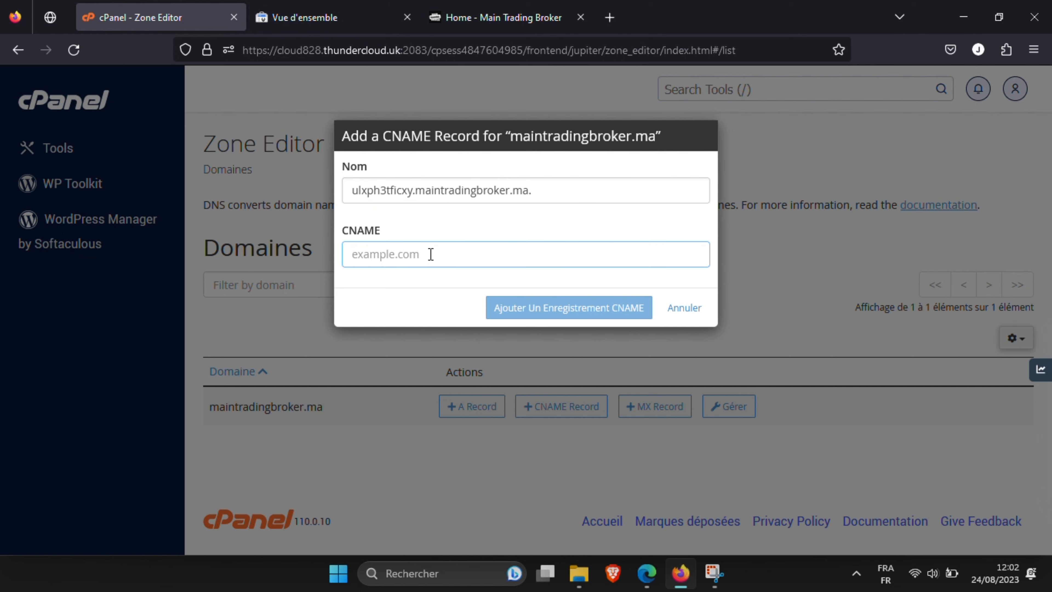
pyautogui.write('gv-ej6rec6oo5ogy4.dv.googlehosted.com')
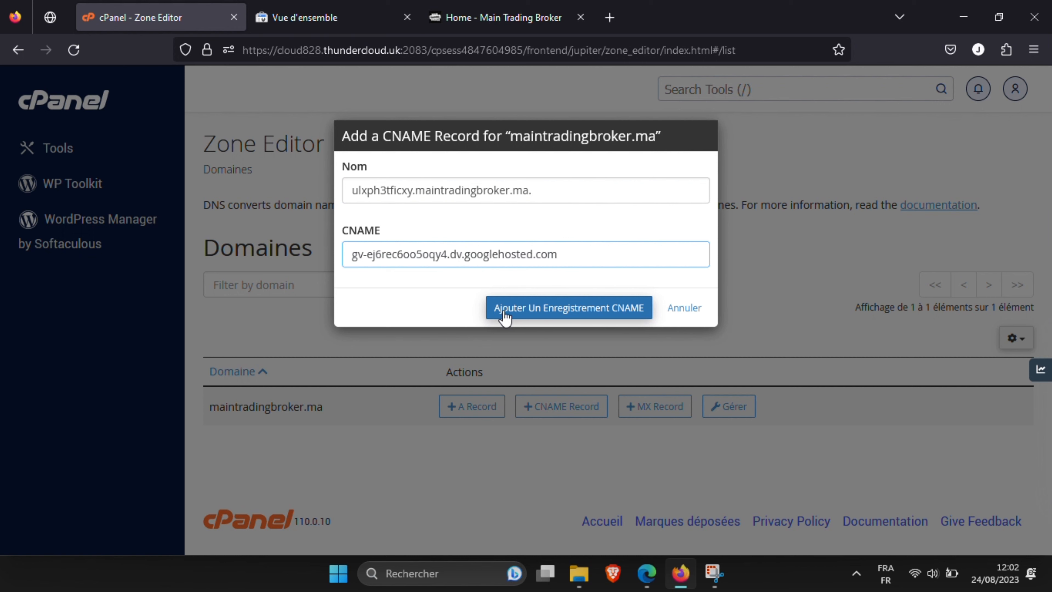
pyautogui.click(562, 315)
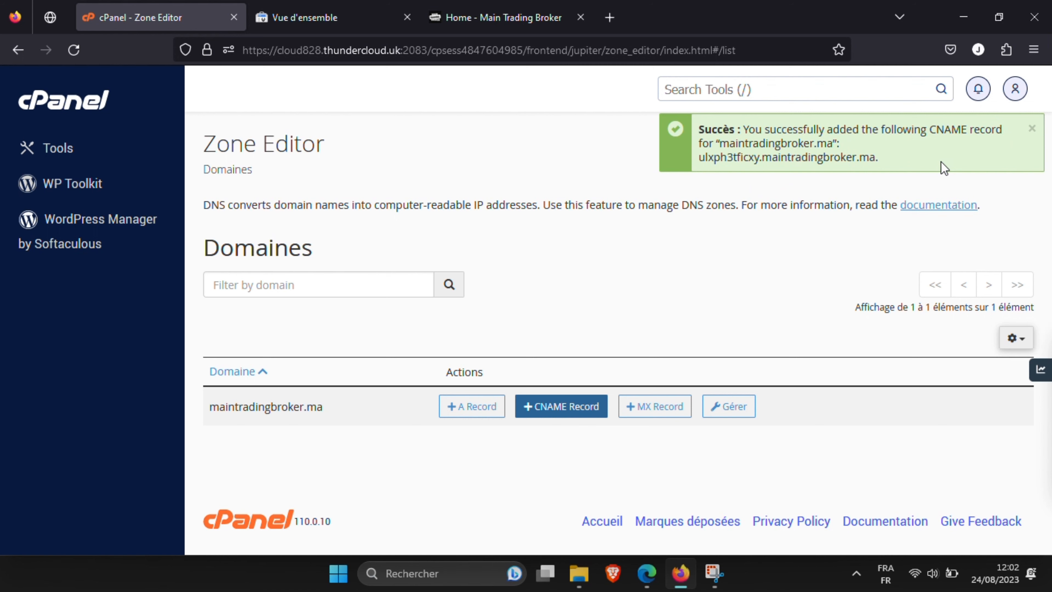
# - Try to validate the maintradingbroker.ma property in Search Console using the CNAME record
pyautogui.click(334, 19)
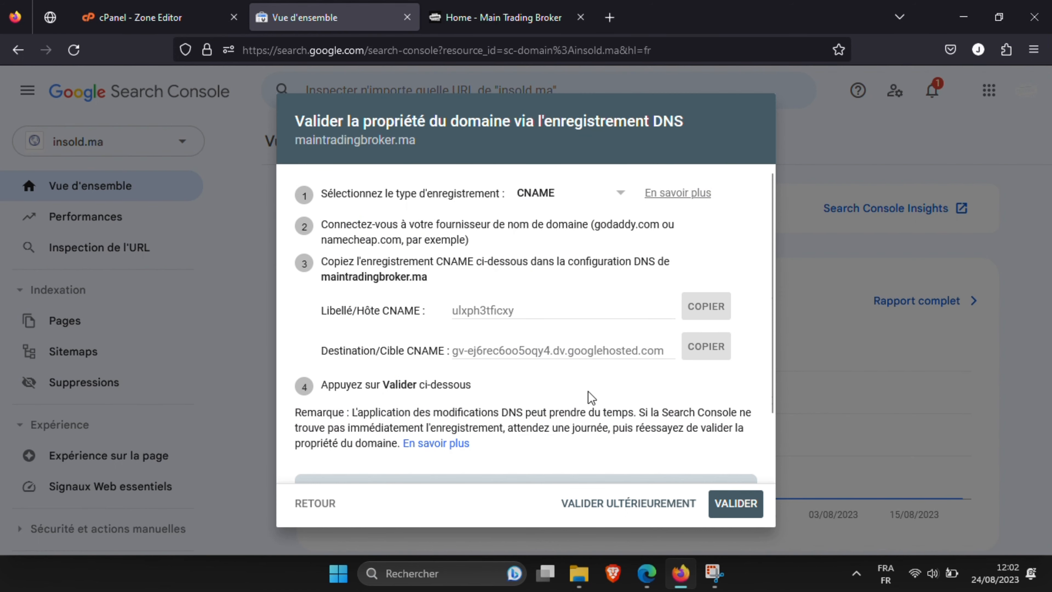
pyautogui.click(748, 512)
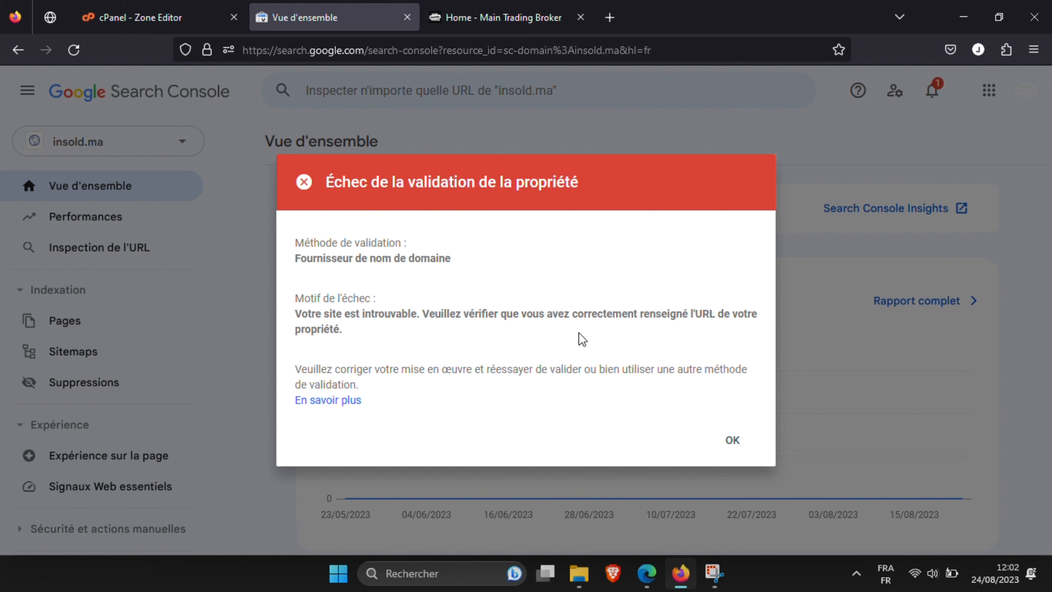
pyautogui.click(735, 442)
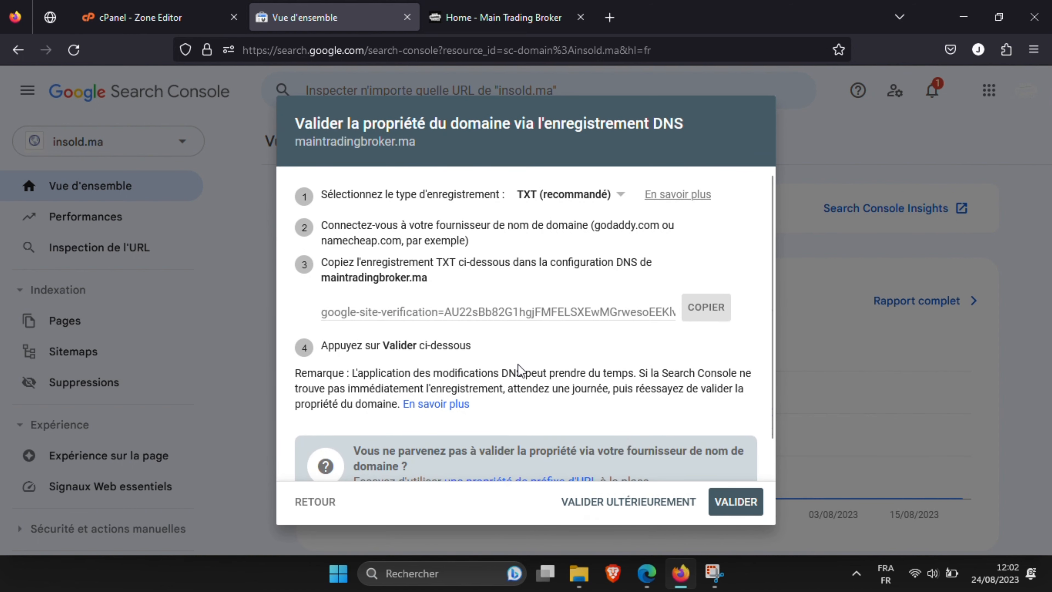
# - Choose CNAME as the validation record type for maintradingbroker.ma again and recopy the host label
pyautogui.scroll(-1, 514, 371)
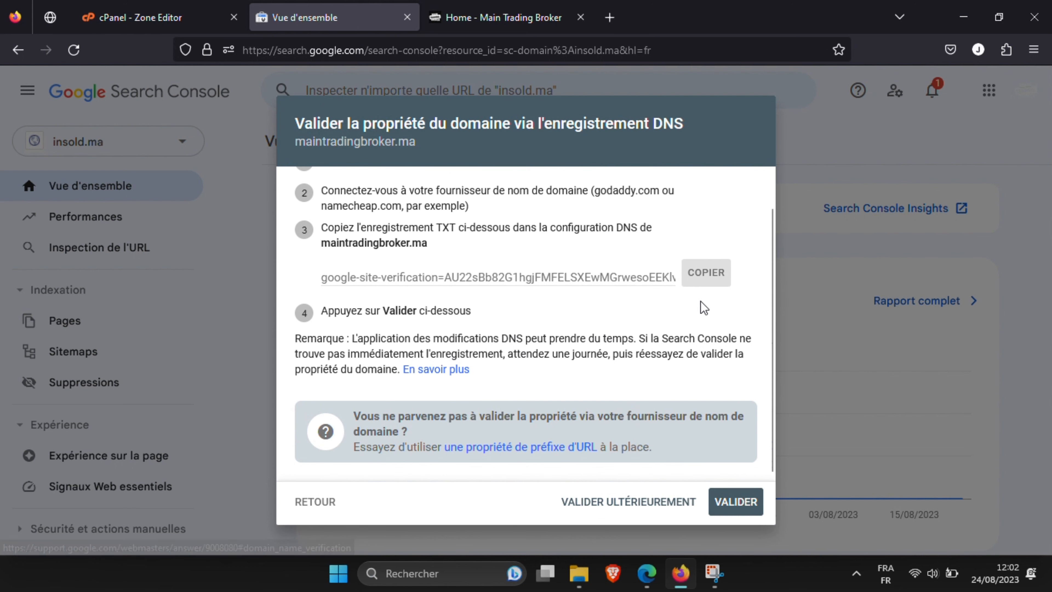
pyautogui.scroll(1, 463, 337)
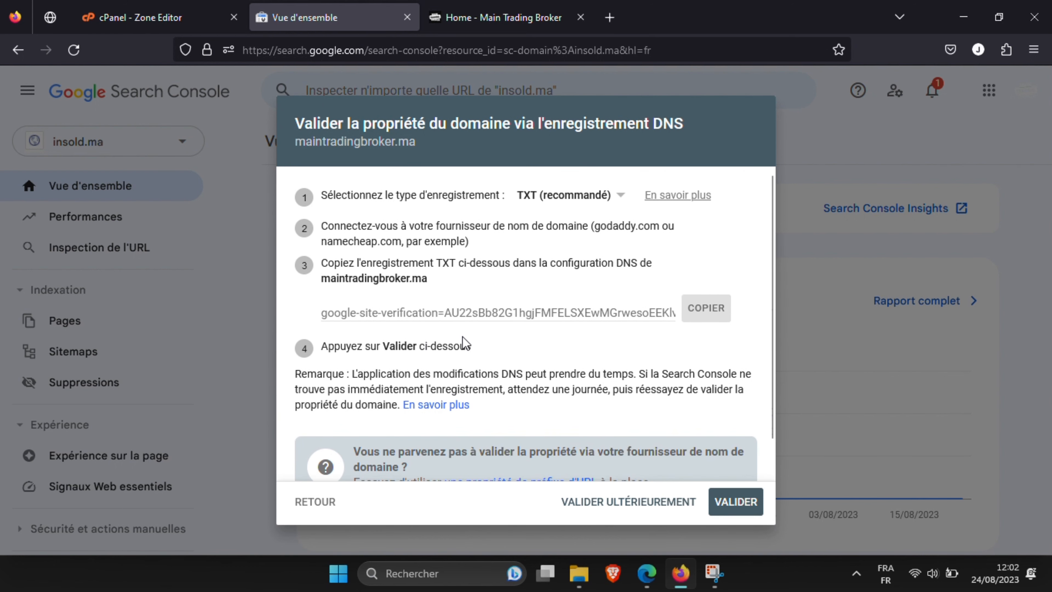
pyautogui.click(605, 195)
pyautogui.click(539, 228)
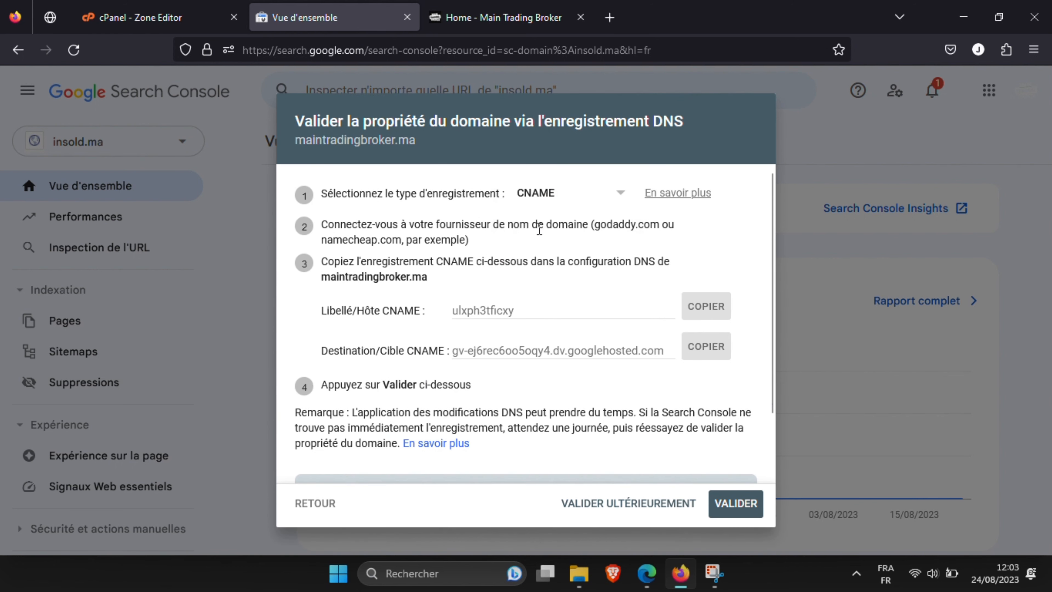
pyautogui.click(719, 308)
# - Start another CNAME record for maintradingbroker.ma in cPanel's Zone Editor, with the copied verification host label as its name
pyautogui.click(141, 15)
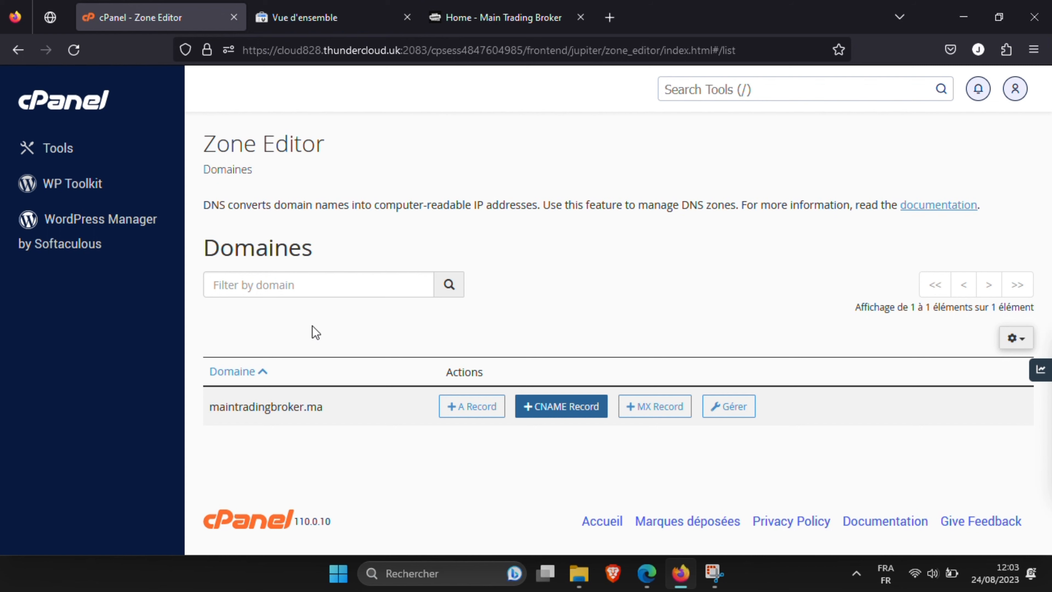
pyautogui.click(564, 410)
pyautogui.click(434, 190)
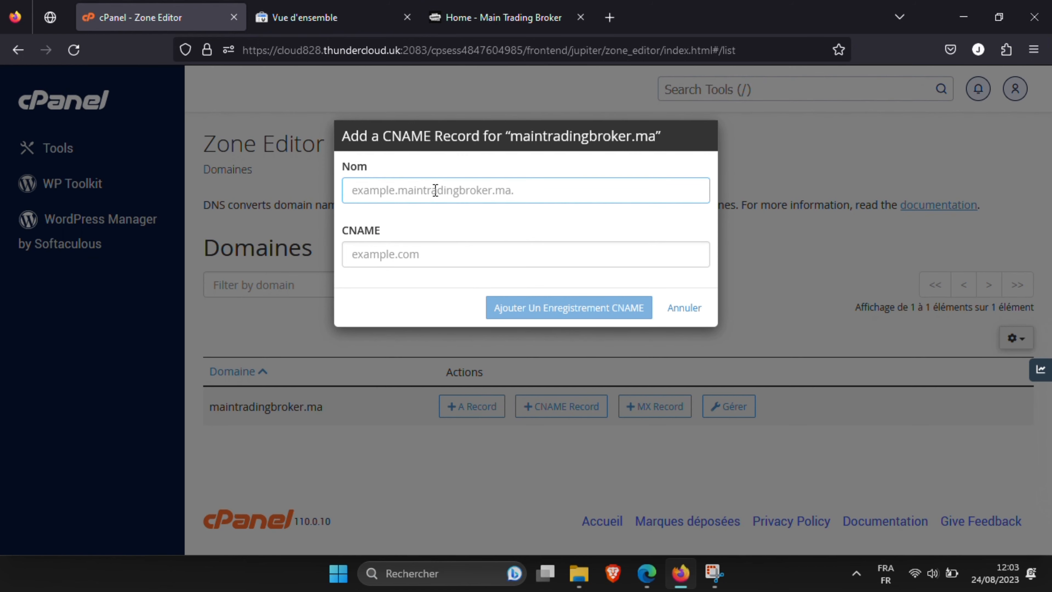
pyautogui.hotkey('ctrl', 'b')
pyautogui.write('ulxph3tficxy')
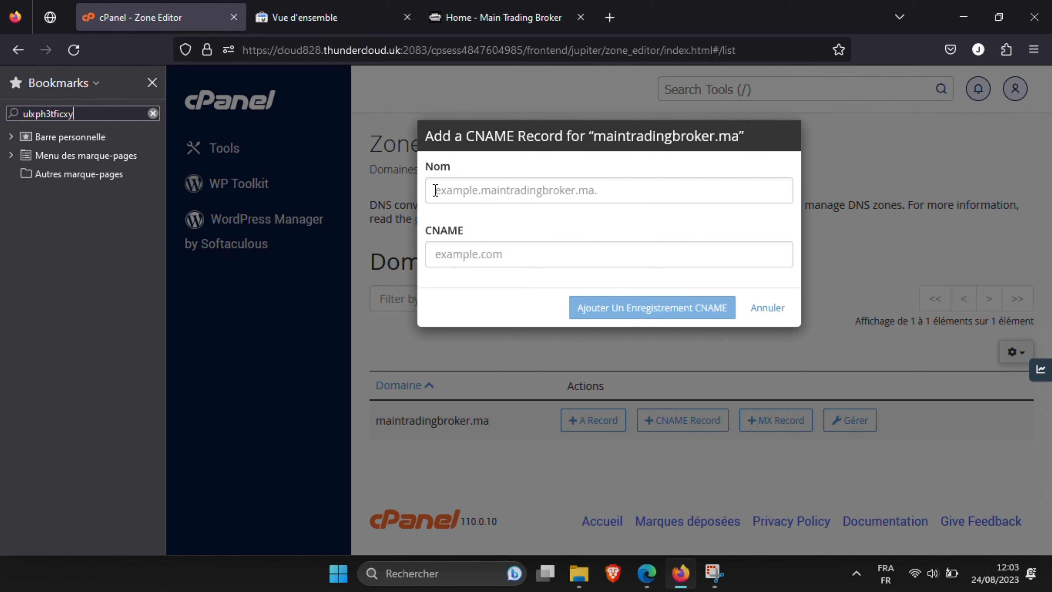
pyautogui.click(152, 82)
pyautogui.write('ulxph3tficxy')
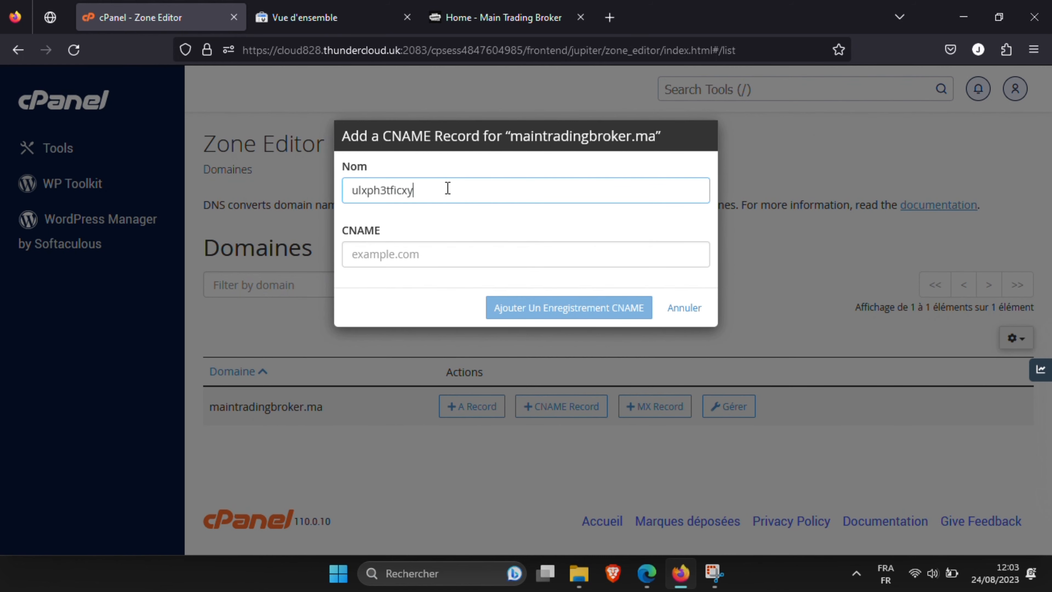
pyautogui.doubleClick(409, 190)
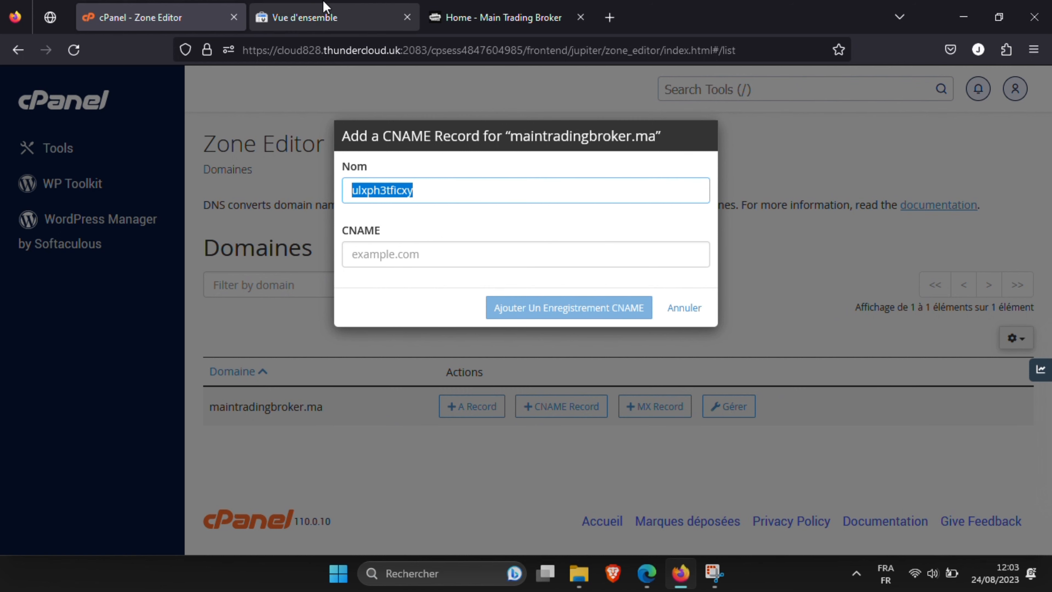
# - Fill the second record's CNAME target in cPanel with the verification destination copied from Search Console, and add the record to maintradingbroker.ma
pyautogui.click(305, 17)
pyautogui.click(700, 352)
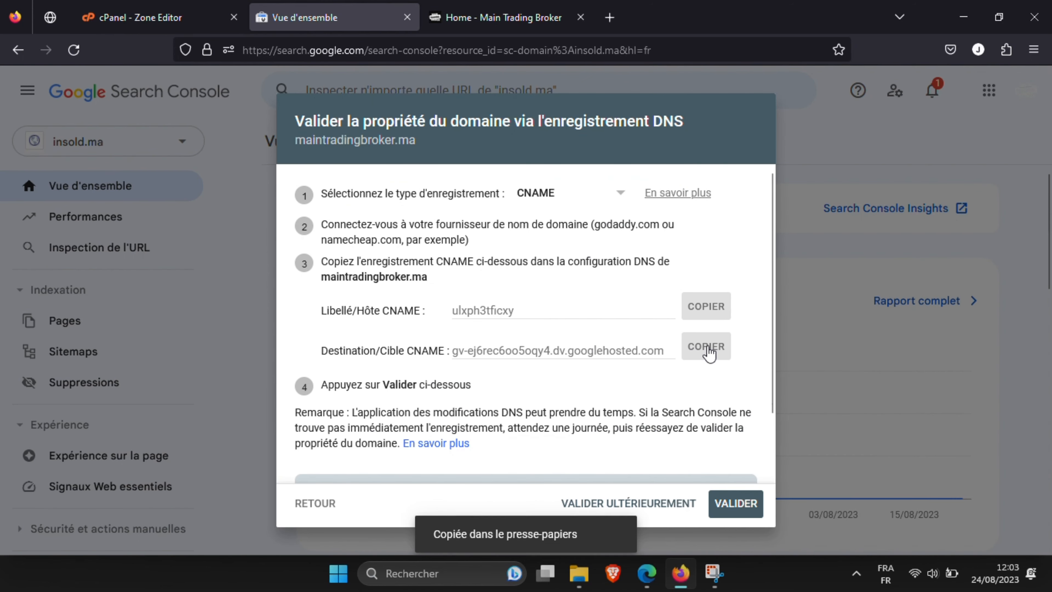
pyautogui.hotkey('ctrl', 'pageup')
pyautogui.click(462, 252)
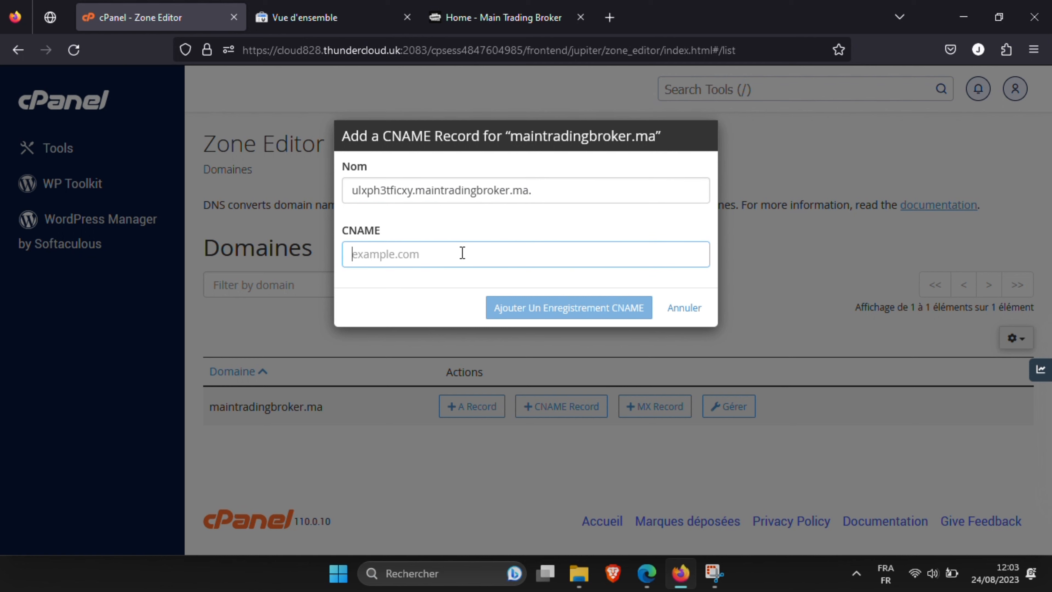
pyautogui.write('gv-ej6rec6oo5oqy4.dv.googlehosted.com')
pyautogui.click(295, 18)
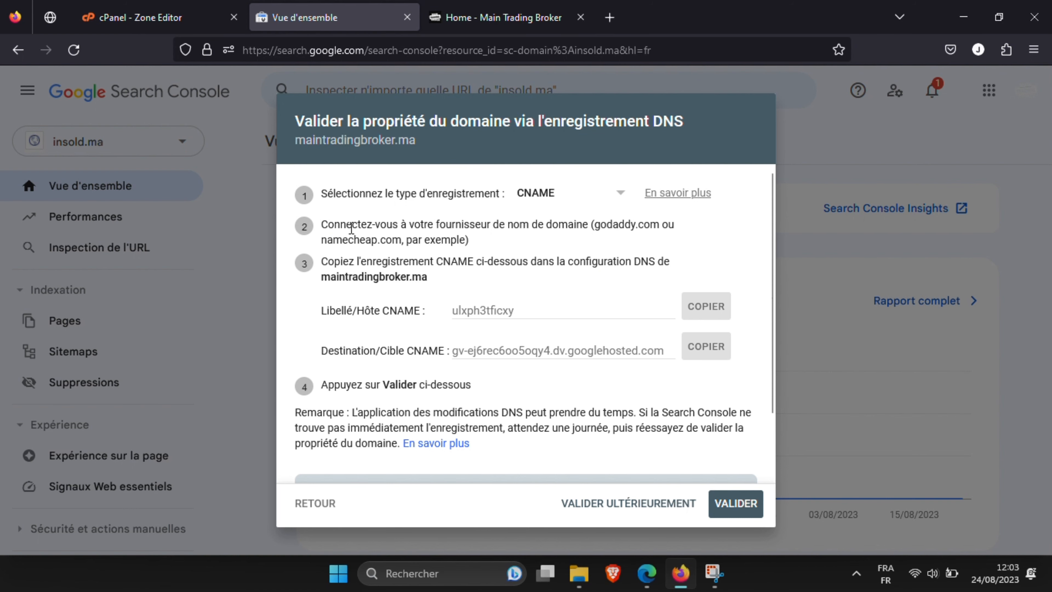
pyautogui.click(244, 20)
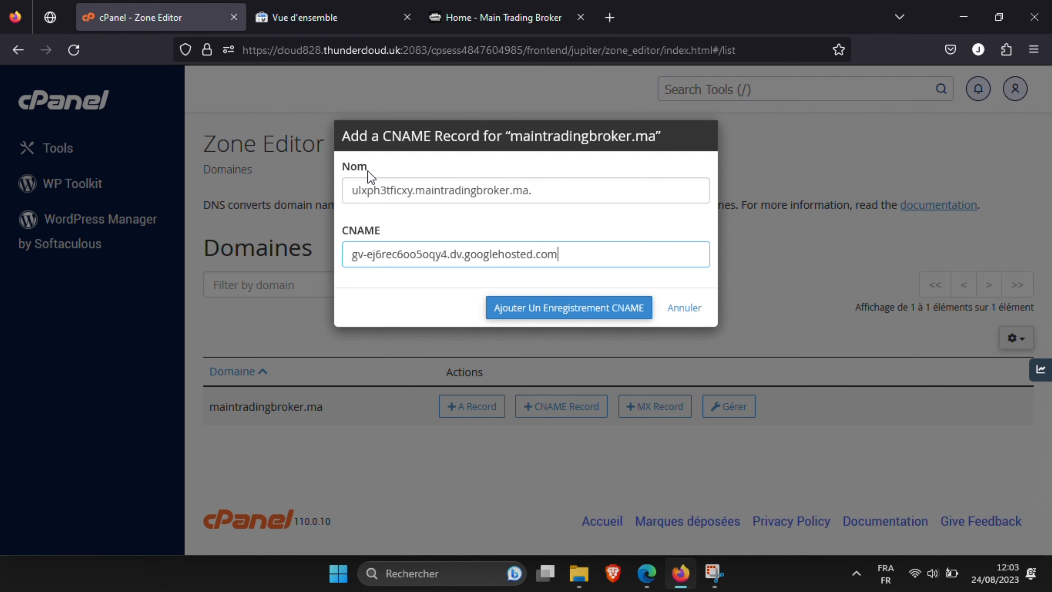
pyautogui.click(590, 316)
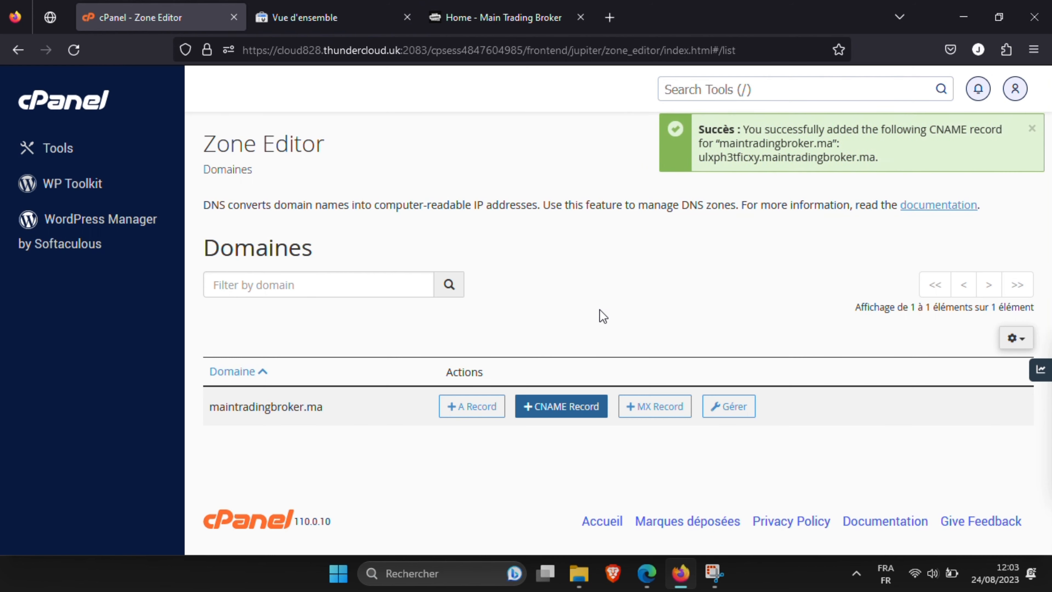
# - Open the zone records of maintradingbroker.ma and delete the first of the two duplicate Google verification CNAME records
pyautogui.click(730, 408)
pyautogui.scroll(-5, 669, 266)
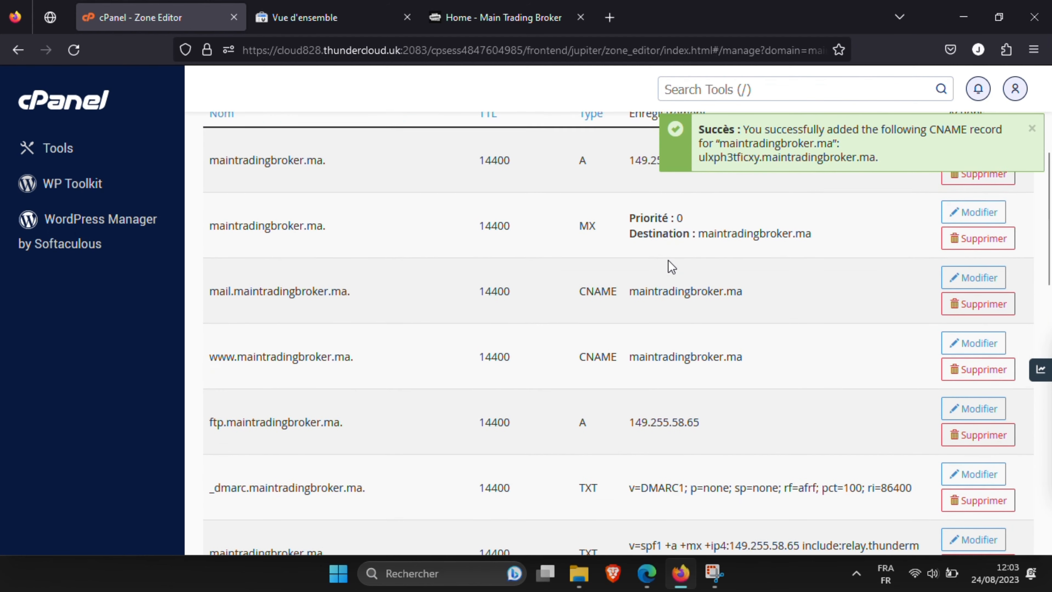
pyautogui.scroll(-6, 671, 265)
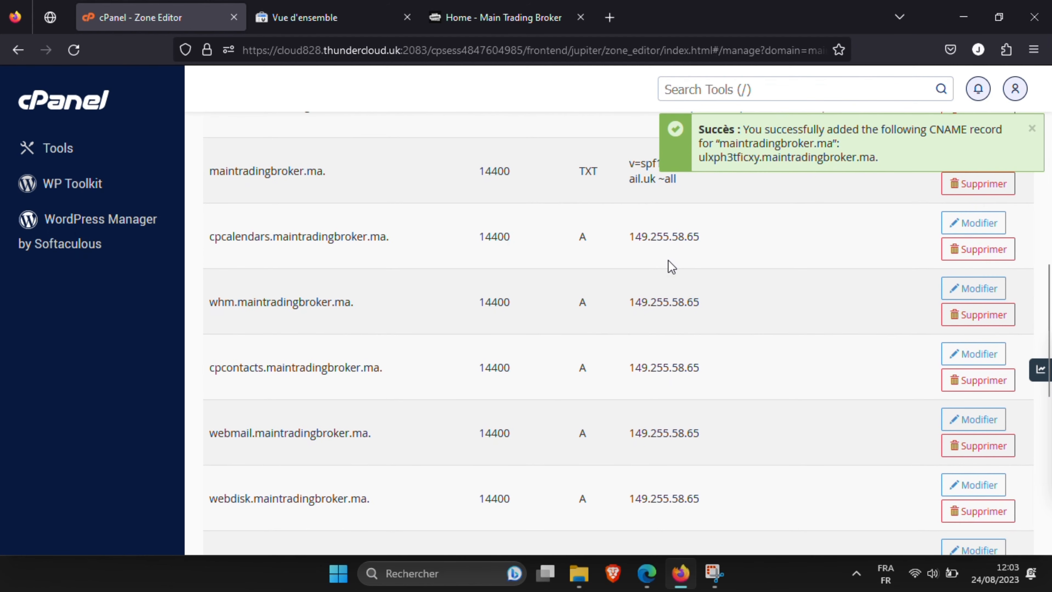
pyautogui.scroll(-8, 671, 266)
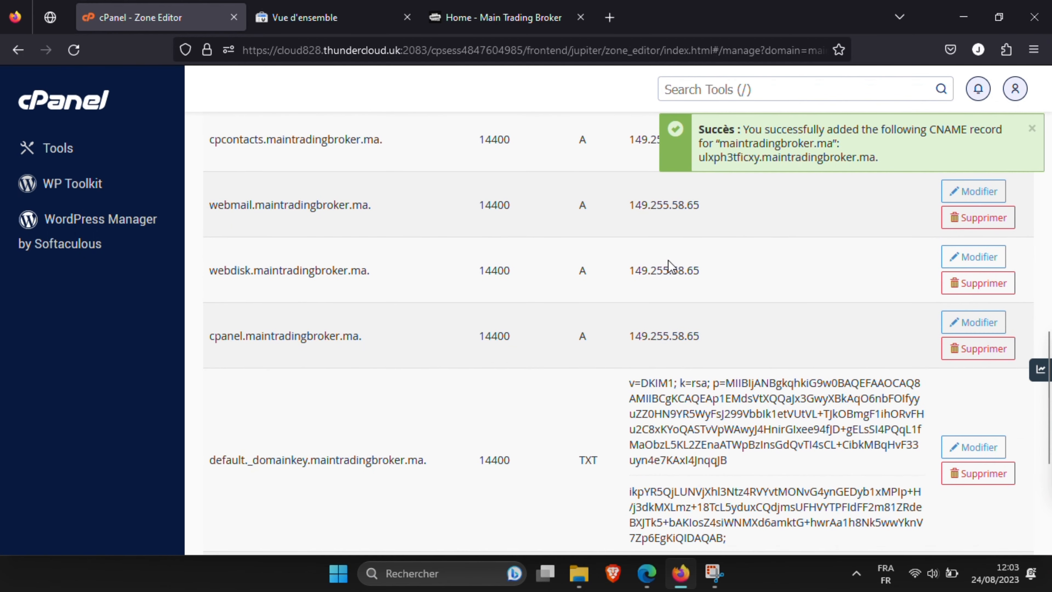
pyautogui.scroll(-2, 669, 259)
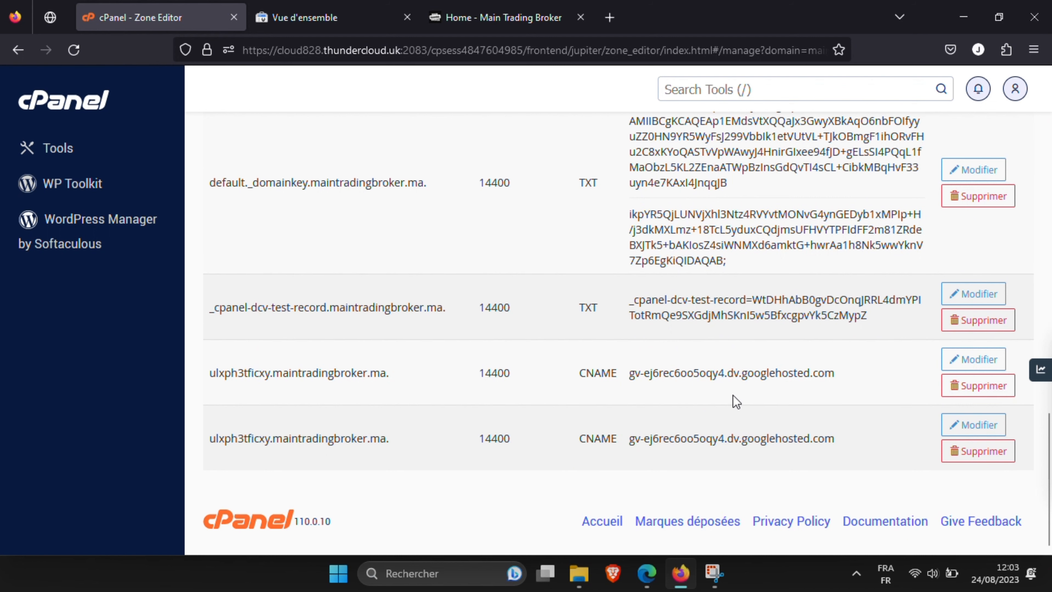
pyautogui.click(997, 386)
pyautogui.click(612, 212)
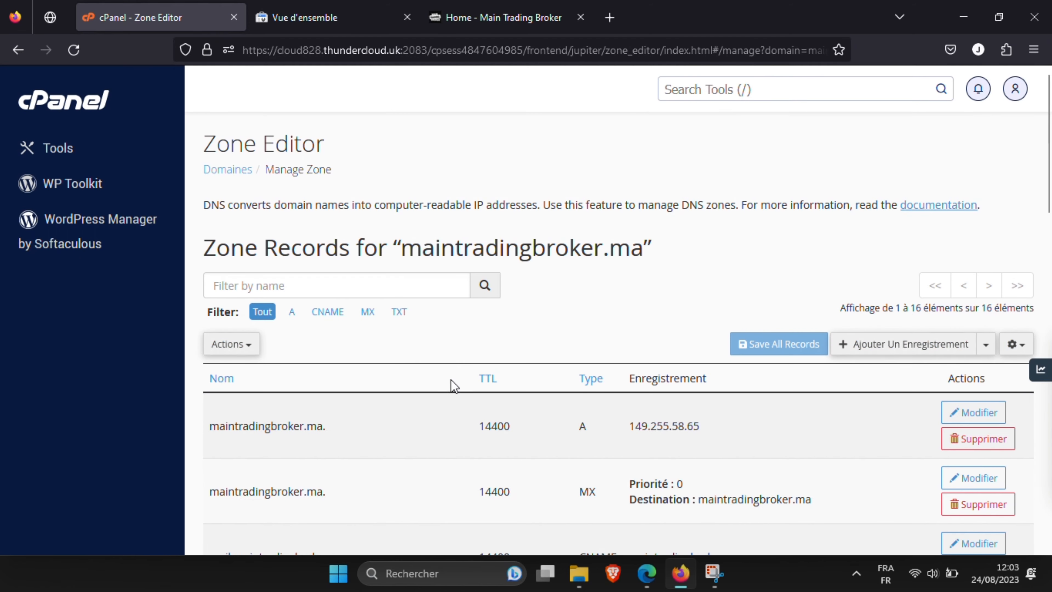
pyautogui.scroll(-15, 513, 389)
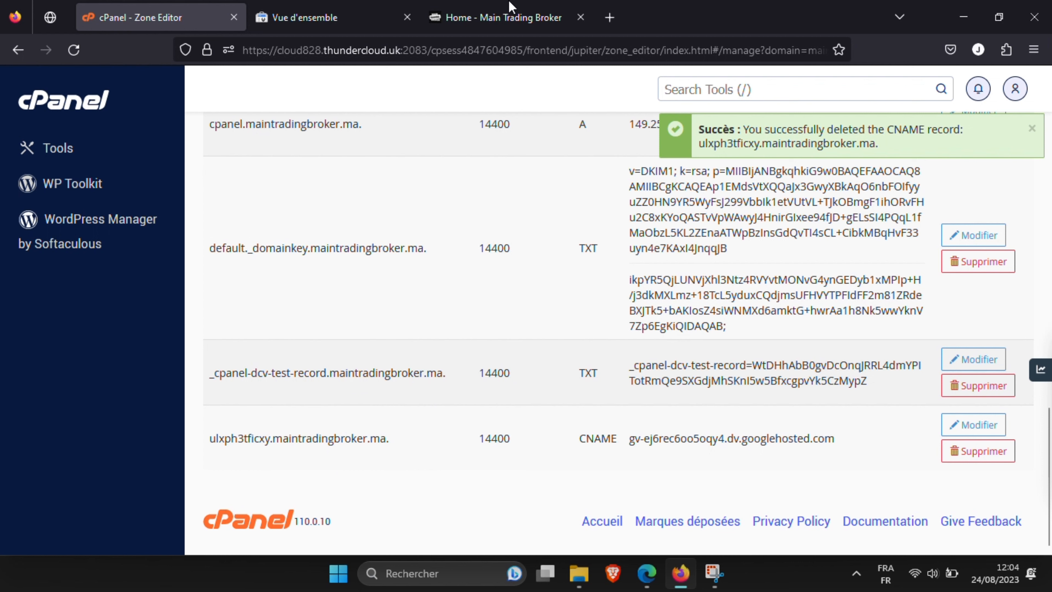
# - Switch to Search Console and validate the maintradingbroker.ma domain property with the CNAME record
pyautogui.click(331, 23)
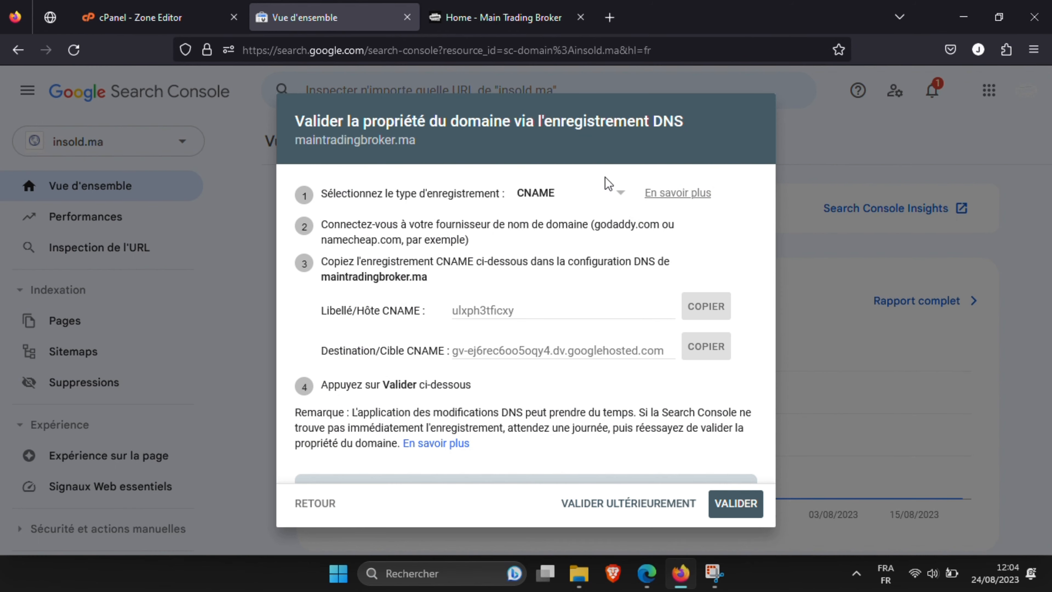
pyautogui.moveTo(698, 370); pyautogui.dragTo(818, 590)
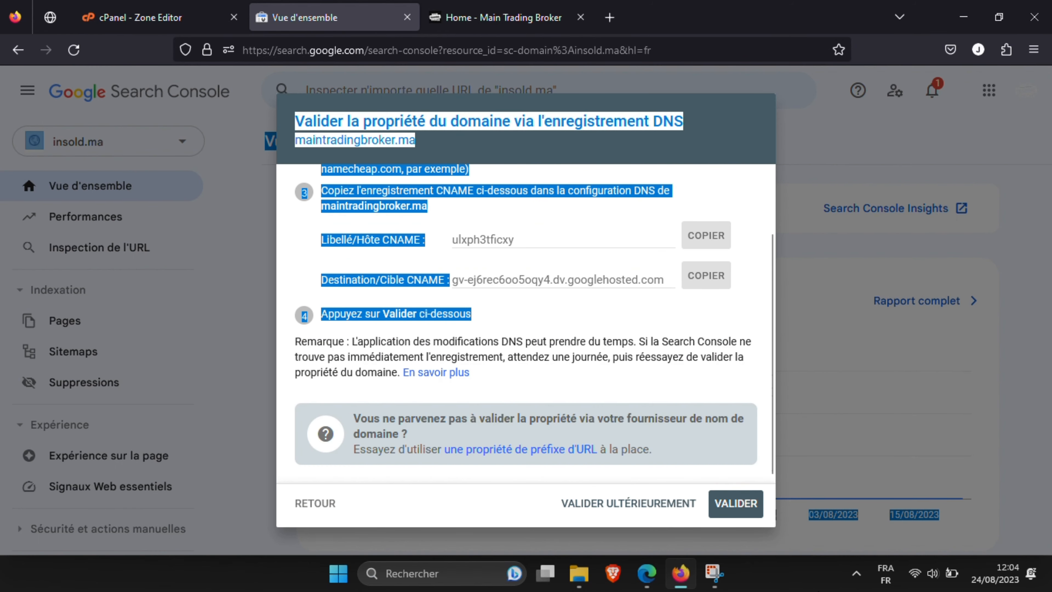
pyautogui.click(747, 368)
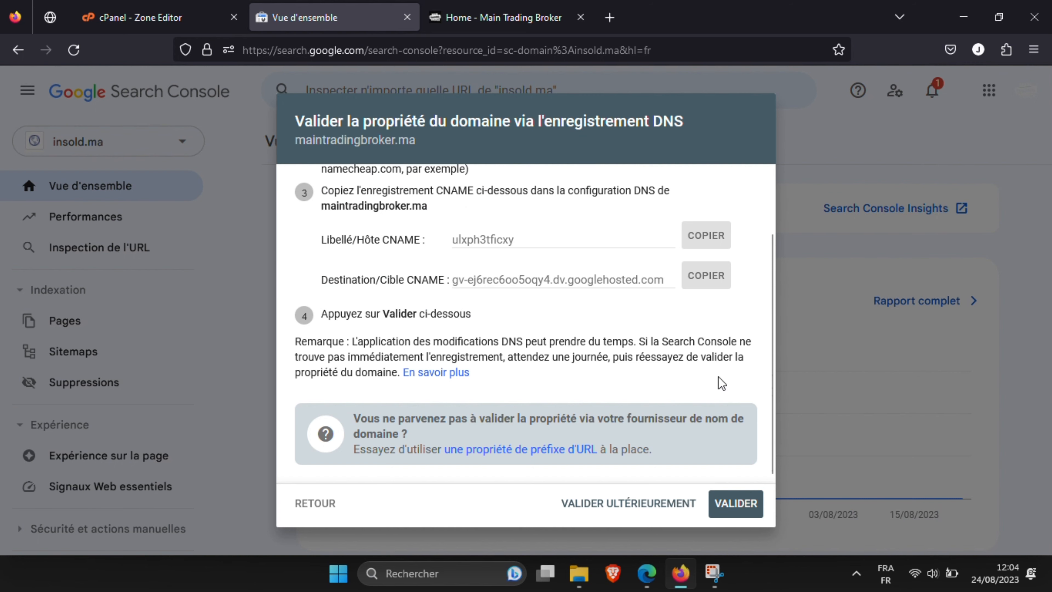
pyautogui.click(735, 503)
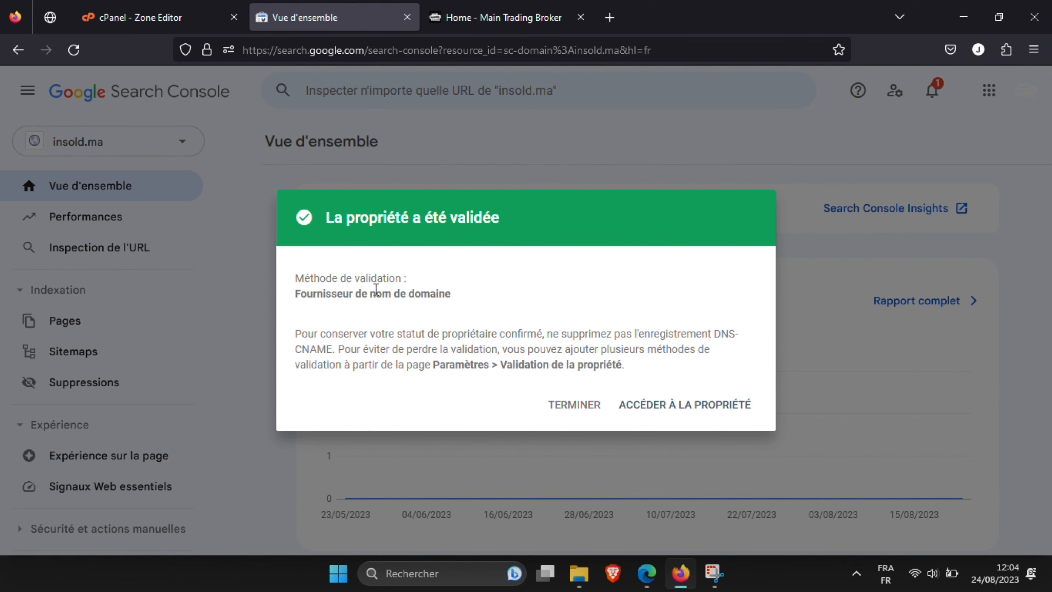
# - Open the maintradingbroker.ma property in Search Console, view its Performances report, and return to its overview
pyautogui.click(718, 409)
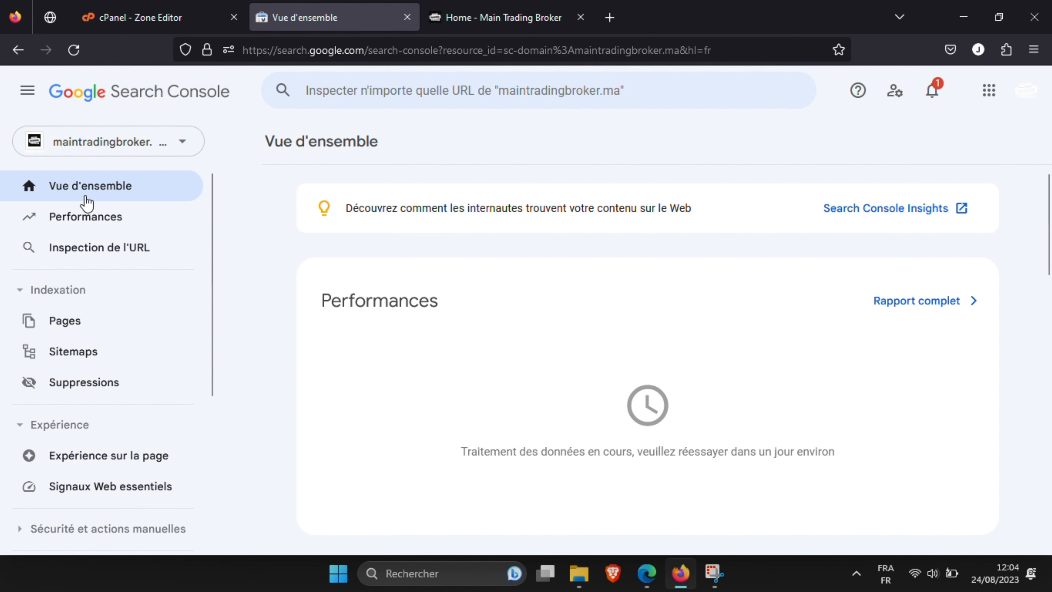
pyautogui.click(83, 216)
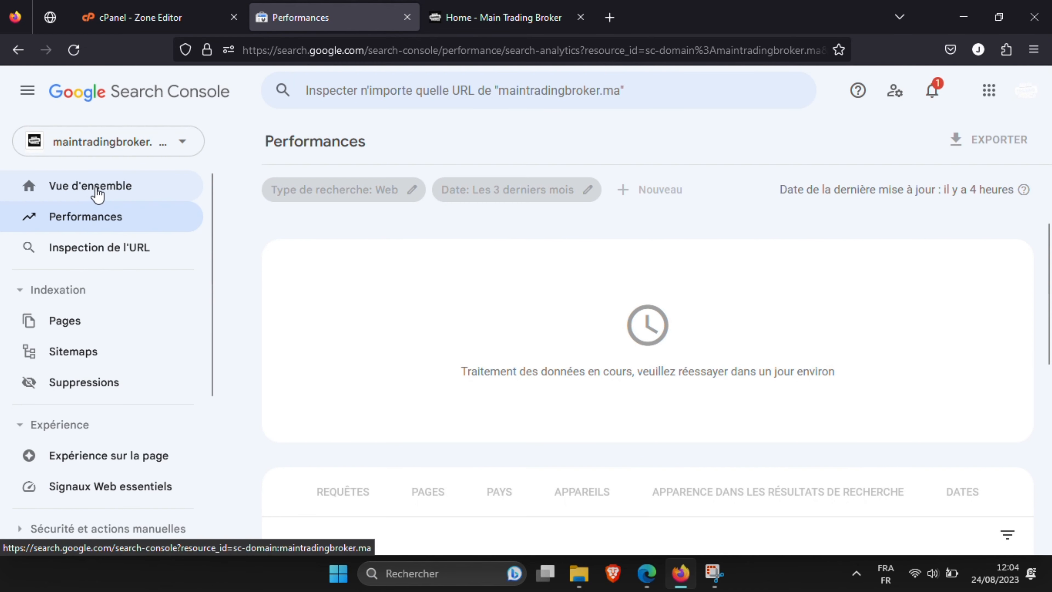
pyautogui.click(105, 186)
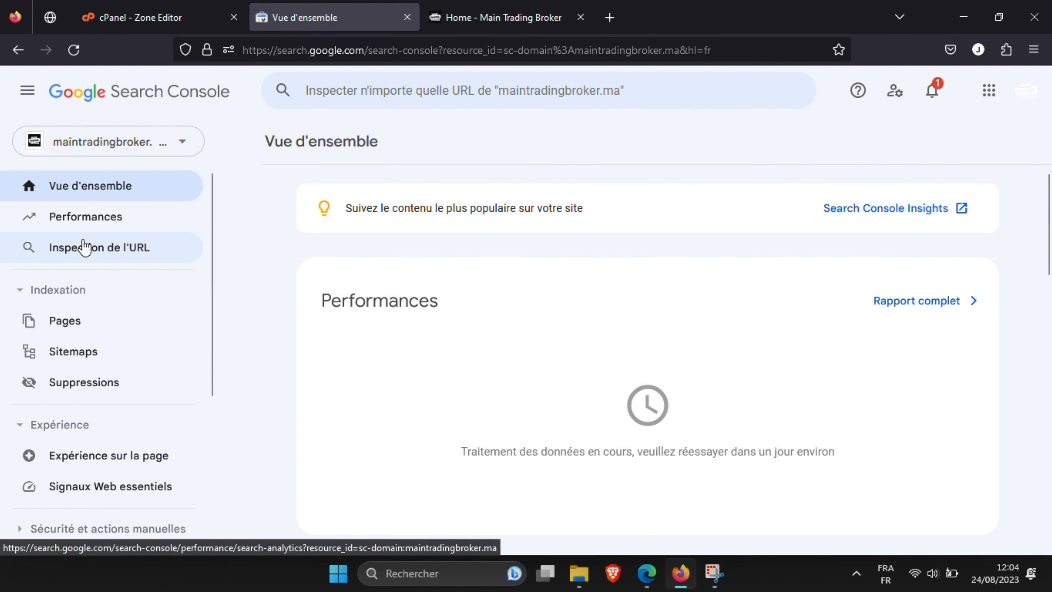